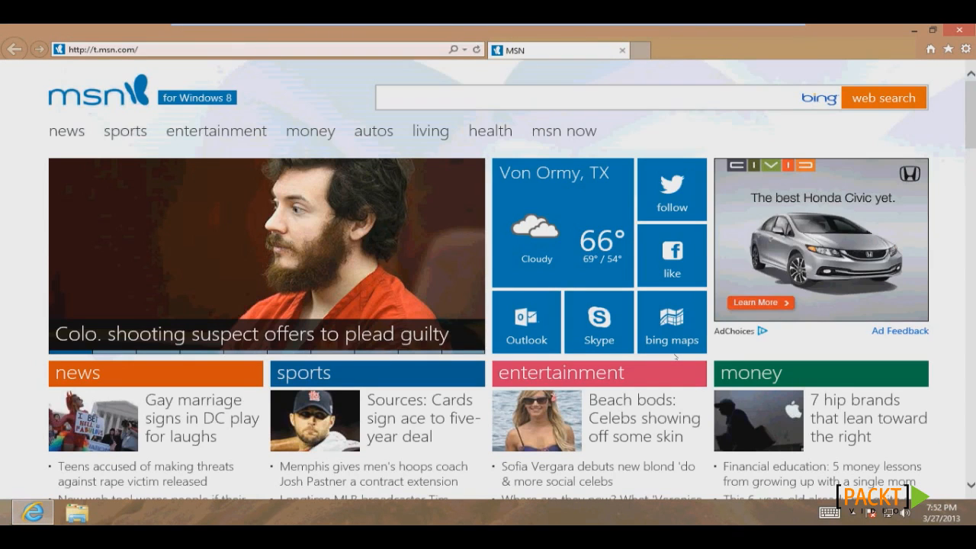
pyautogui.hotkey('alt', 'd')
pyautogui.write('www.k')
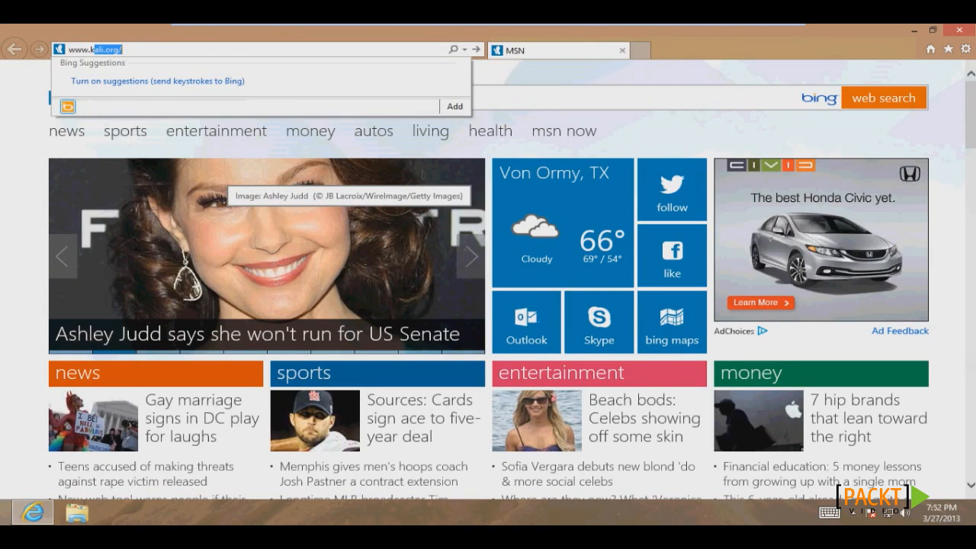
pyautogui.write('ali')
pyautogui.press('Return')
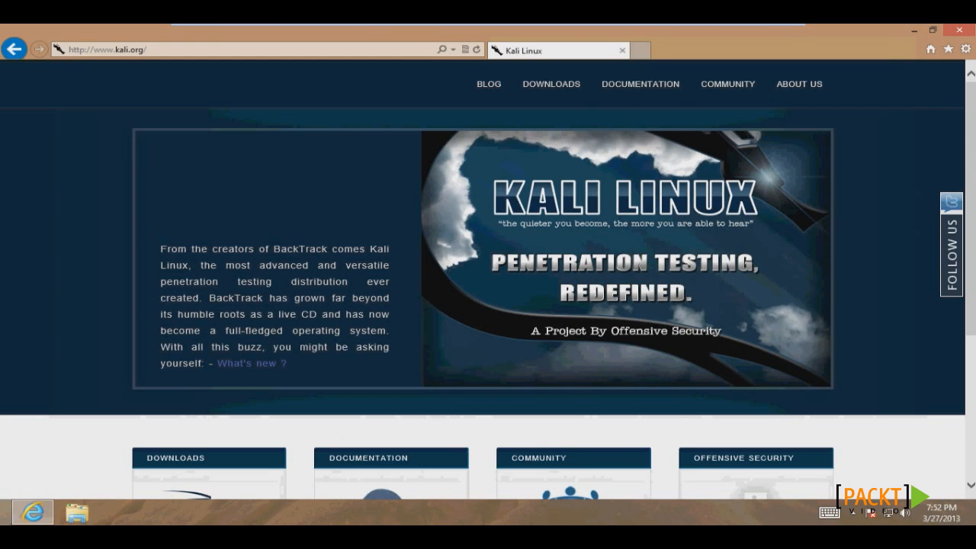
# Step: Download the Kali Linux ISO without registering and save it to the Desktop
pyautogui.click(557, 86)
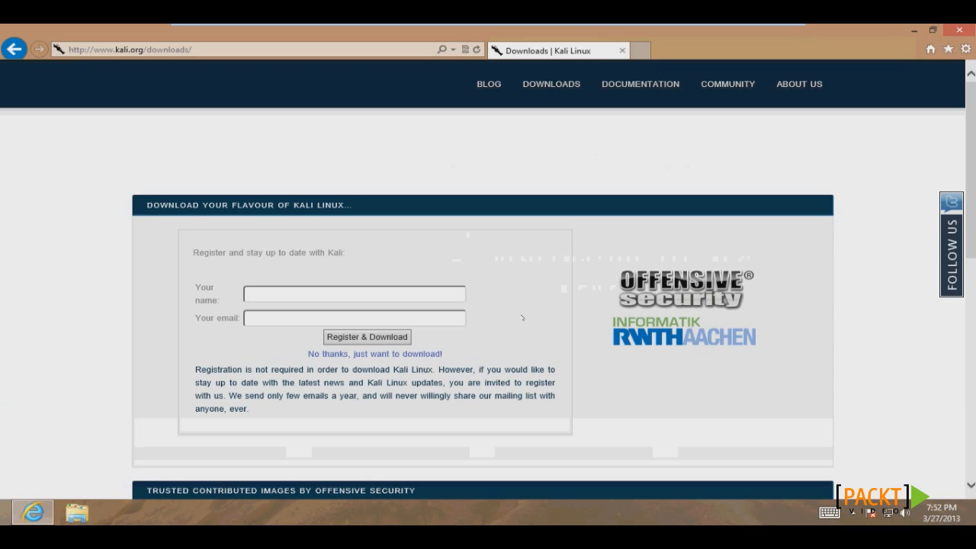
pyautogui.click(405, 355)
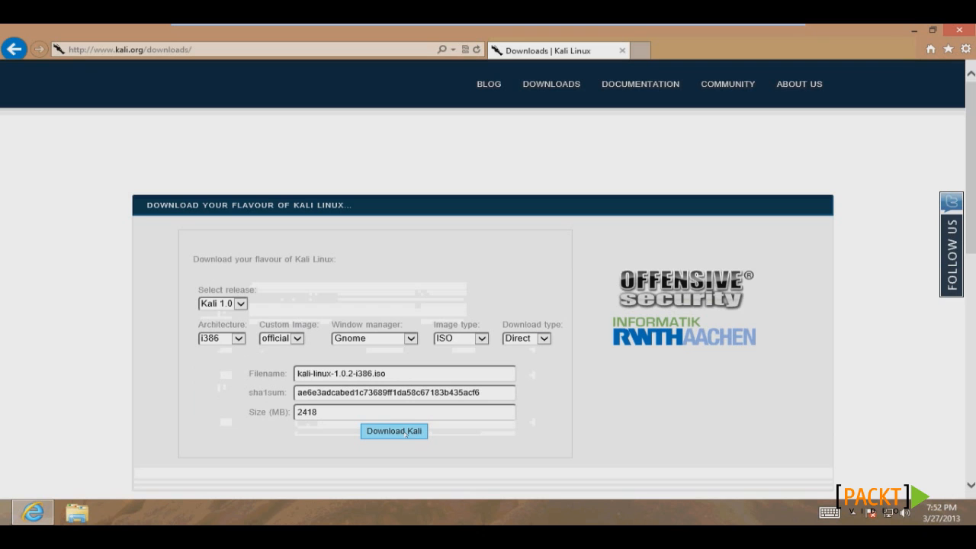
pyautogui.click(407, 432)
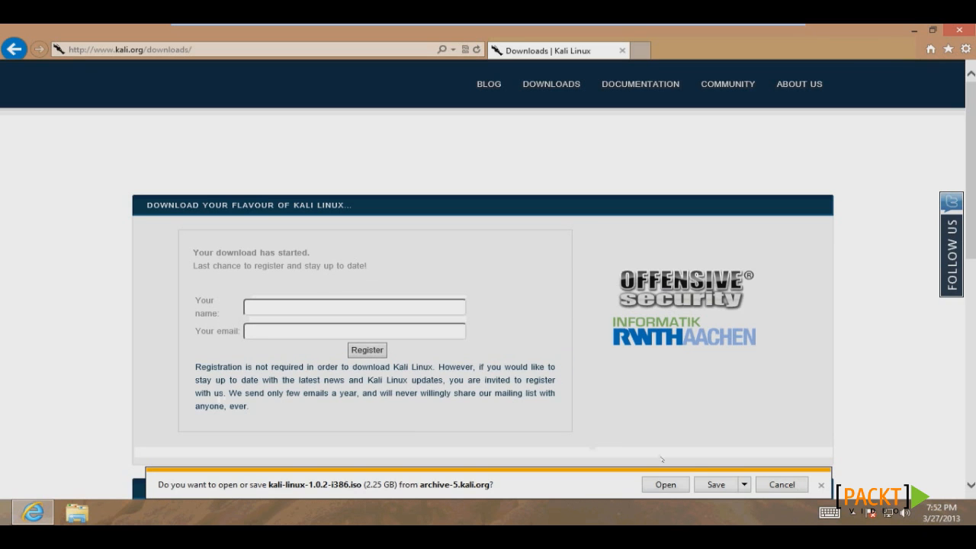
pyautogui.click(744, 487)
pyautogui.click(792, 469)
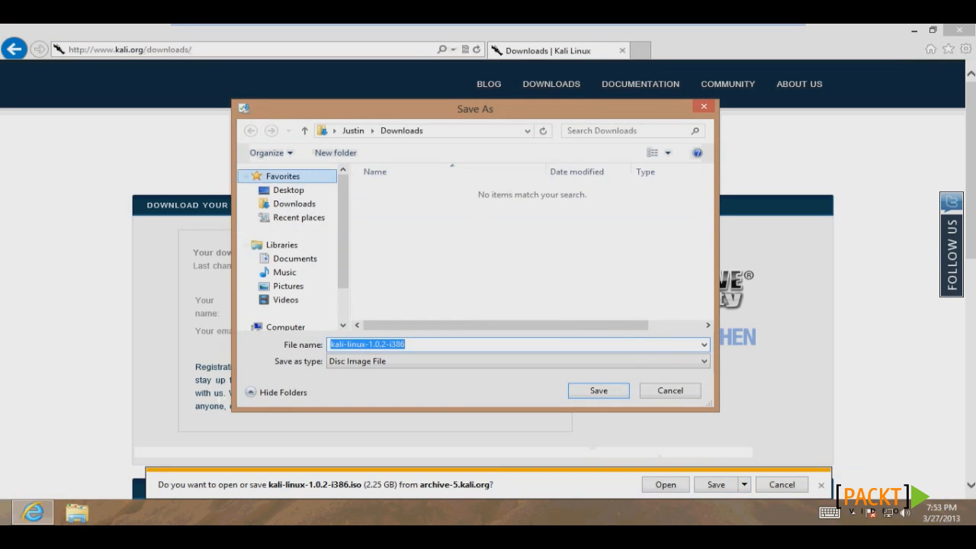
pyautogui.click(289, 190)
pyautogui.click(599, 390)
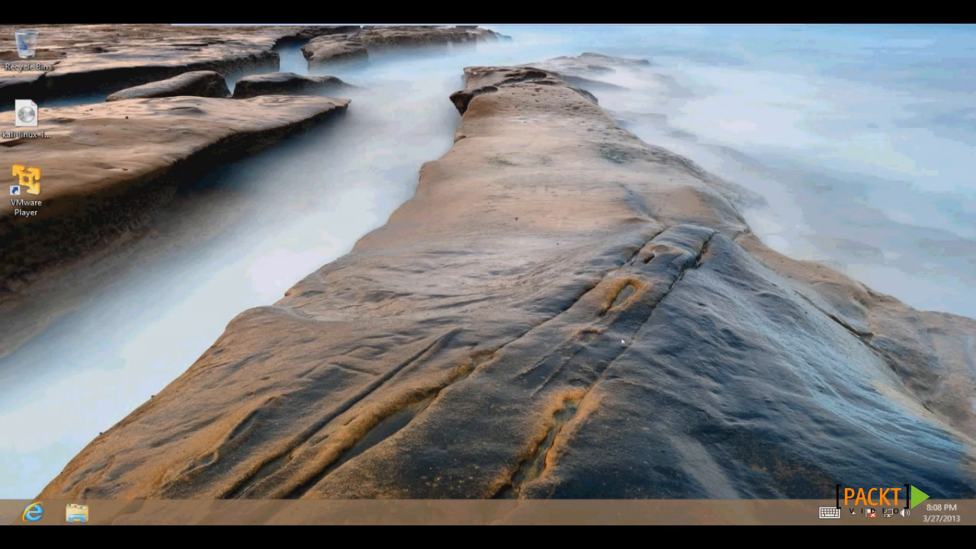
# Step: Launch VMware Player and start the New Virtual Machine wizard
pyautogui.doubleClick(25, 183)
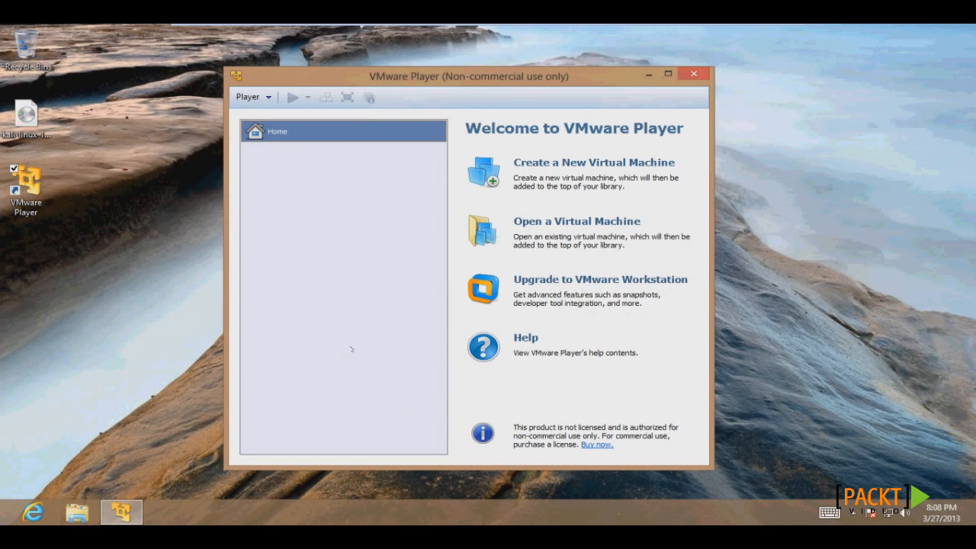
pyautogui.click(252, 97)
pyautogui.moveTo(263, 115)
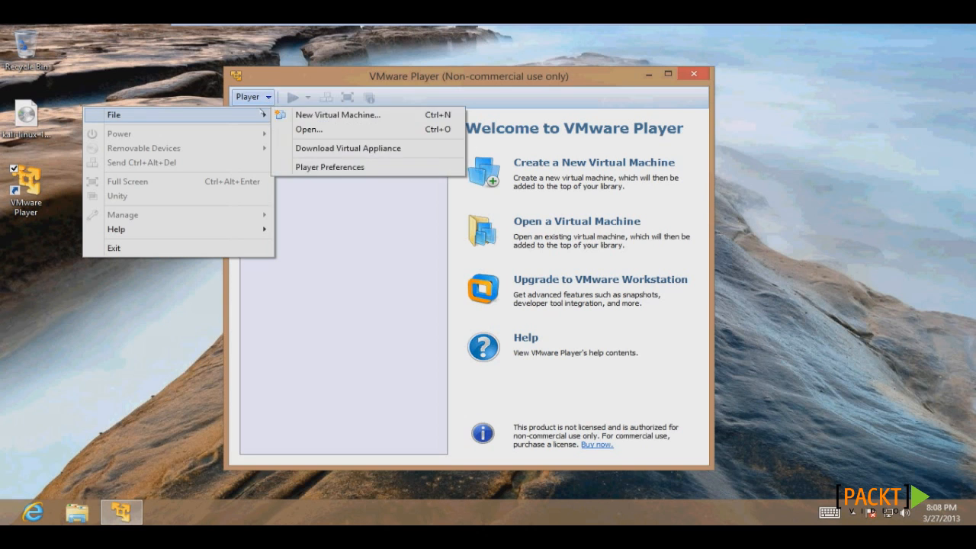
pyautogui.click(299, 116)
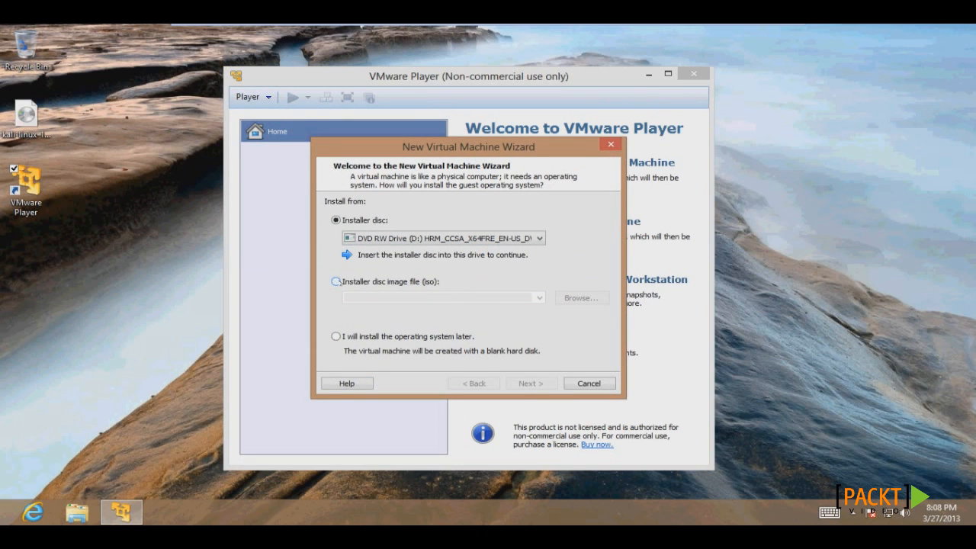
# Step: Choose the installer disc image kali-linux-1.0-i386.iso from the Desktop and continue
pyautogui.click(336, 281)
pyautogui.click(587, 298)
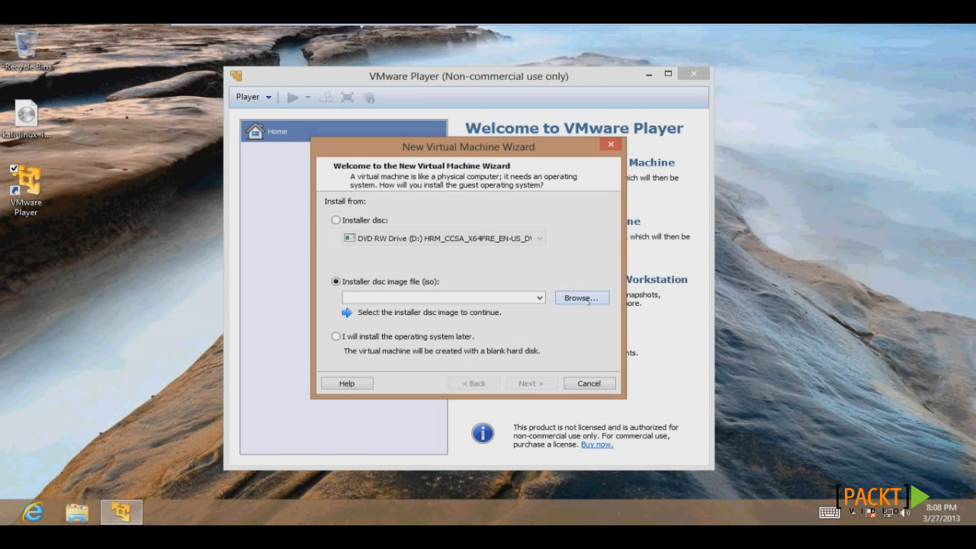
pyautogui.click(374, 248)
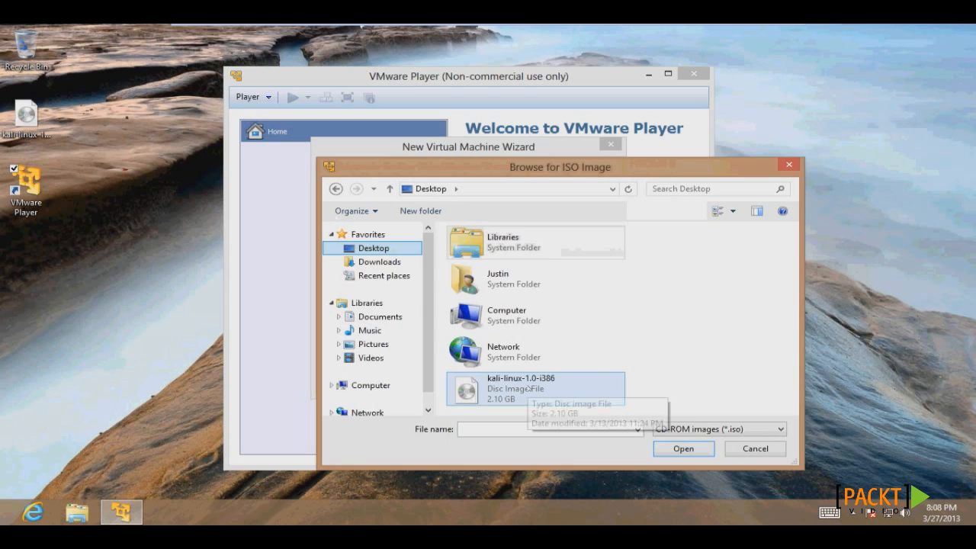
pyautogui.doubleClick(528, 388)
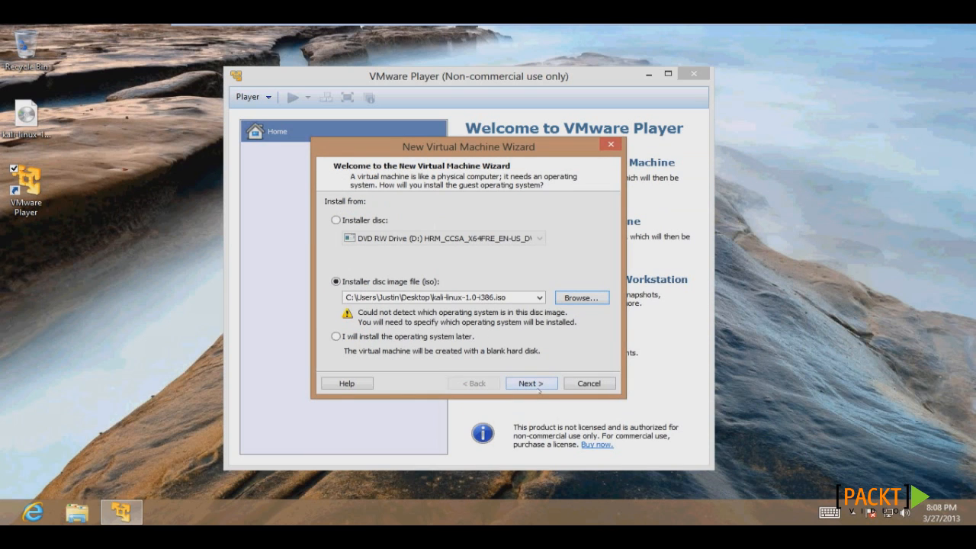
pyautogui.click(532, 384)
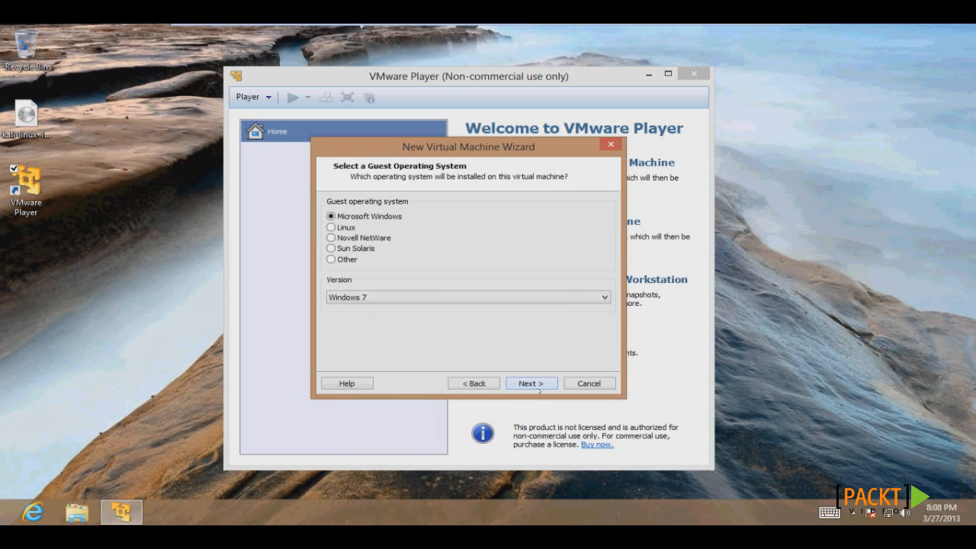
# Step: Create the VM with a Linux guest OS, the name 'kali', and a 20 GB disk
pyautogui.click(335, 228)
pyautogui.click(531, 384)
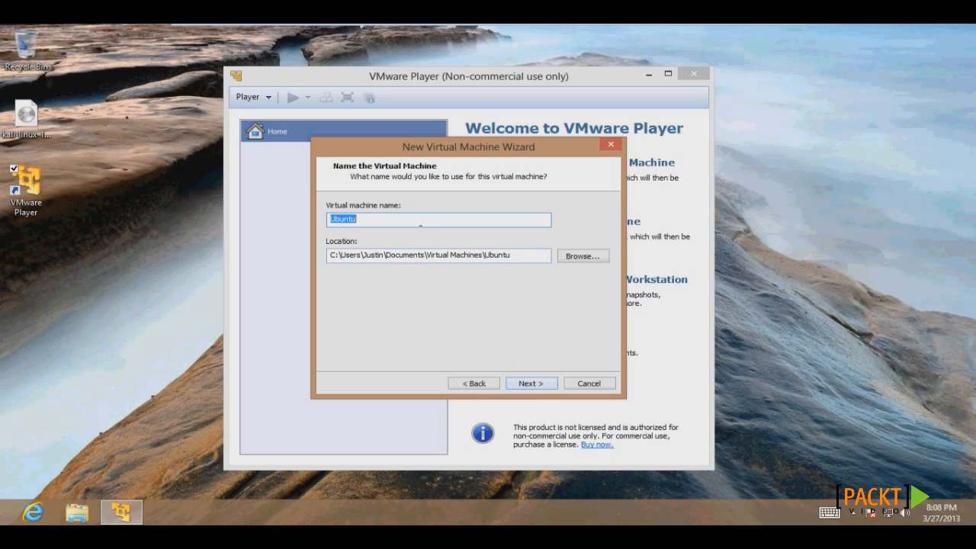
pyautogui.write('kali')
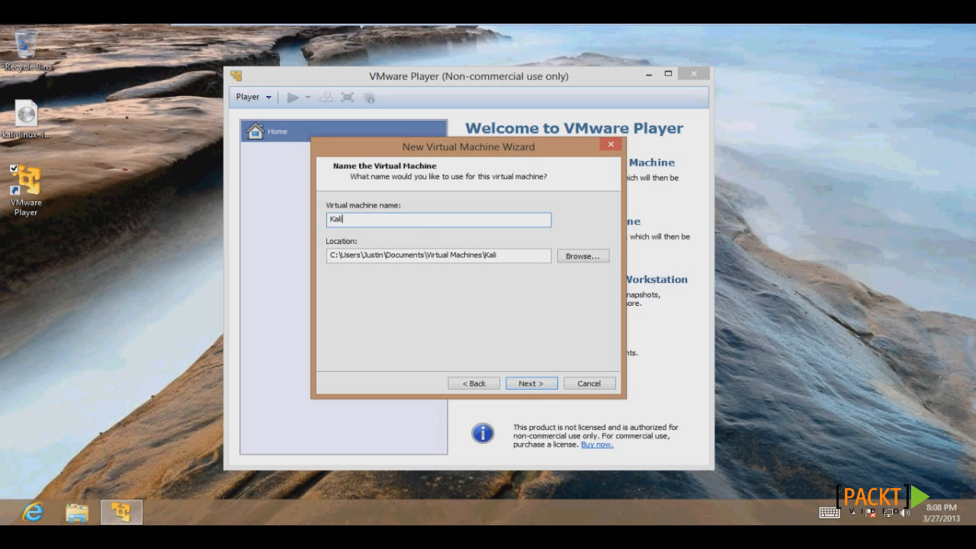
pyautogui.click(540, 385)
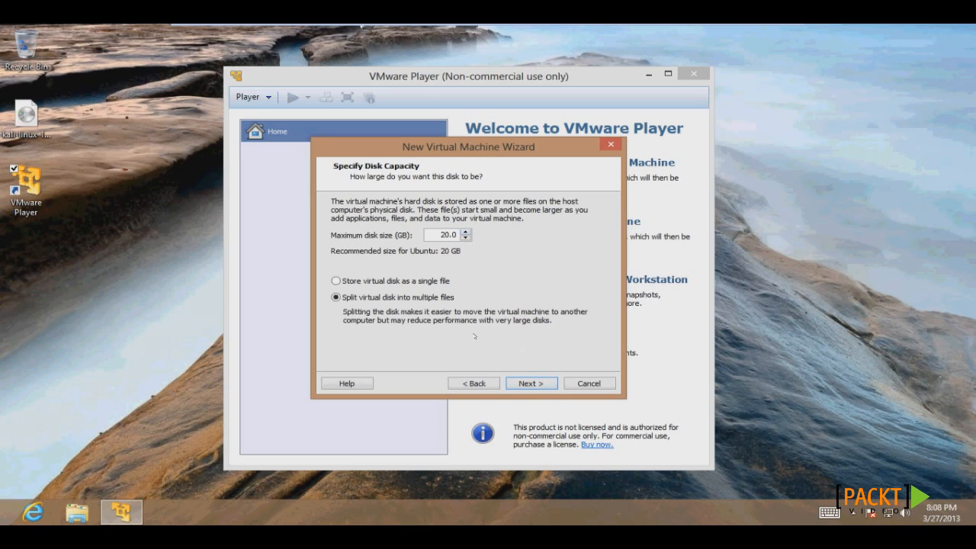
pyautogui.click(540, 386)
pyautogui.click(531, 384)
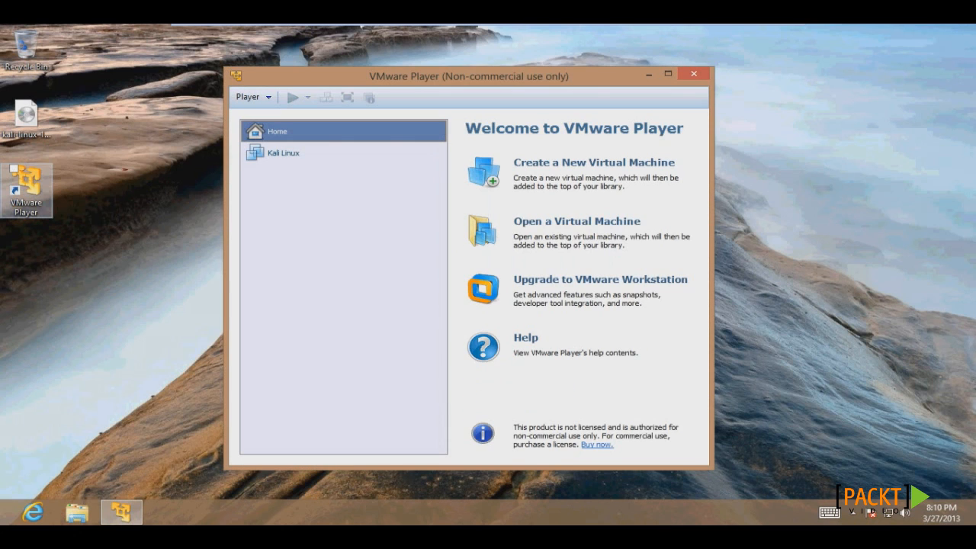
# Step: Start the Kali Linux VM and boot the Graphical install option
pyautogui.click(179, 348)
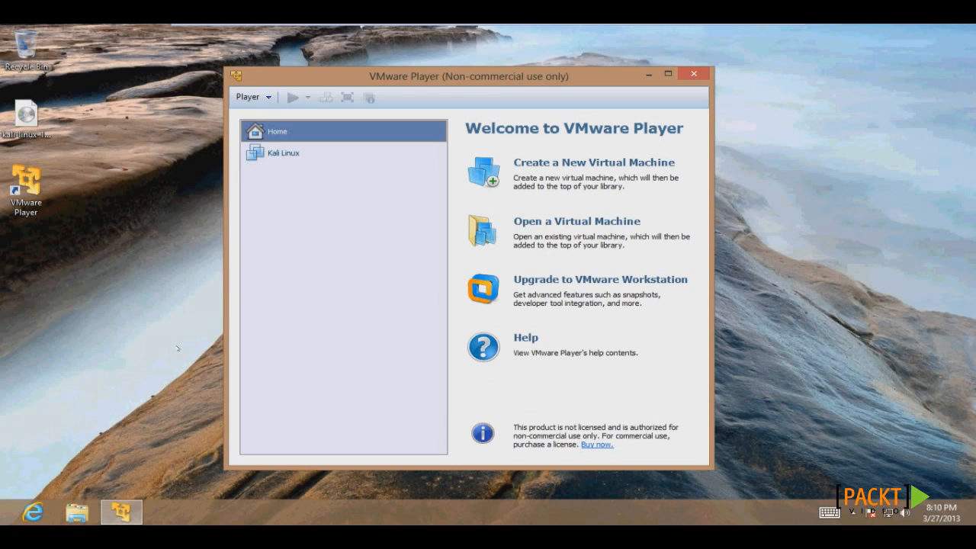
pyautogui.doubleClick(325, 156)
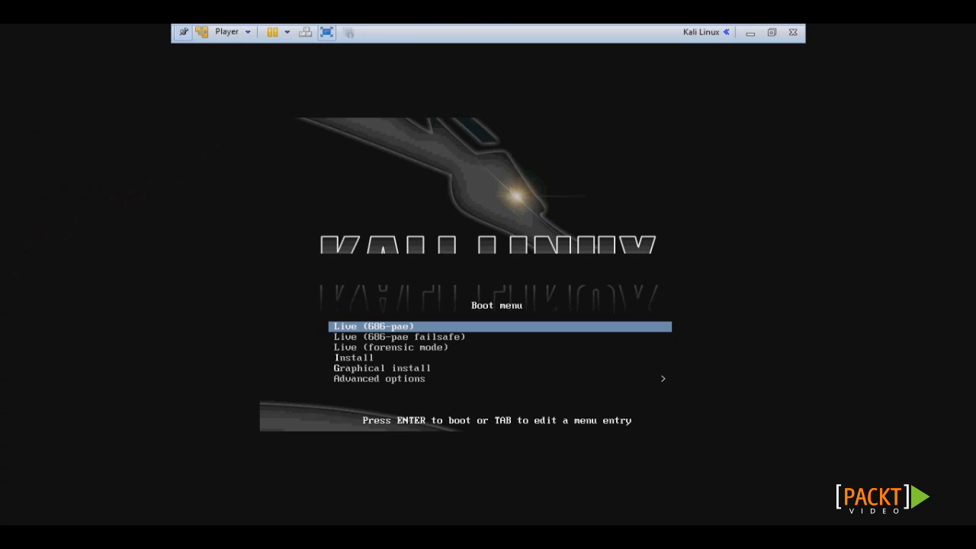
pyautogui.press('Down')
pyautogui.press('Down')
pyautogui.press('Down')
pyautogui.press('Down')
pyautogui.press('Down')
pyautogui.press('Up')
pyautogui.press('Return')
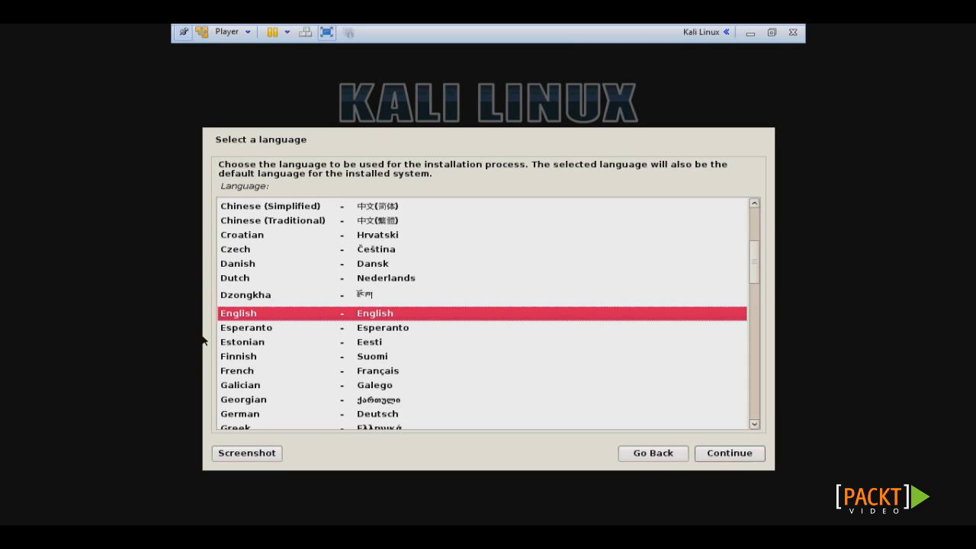
# Step: Accept English, United States, and the default keyboard layout in the installer
pyautogui.click(740, 455)
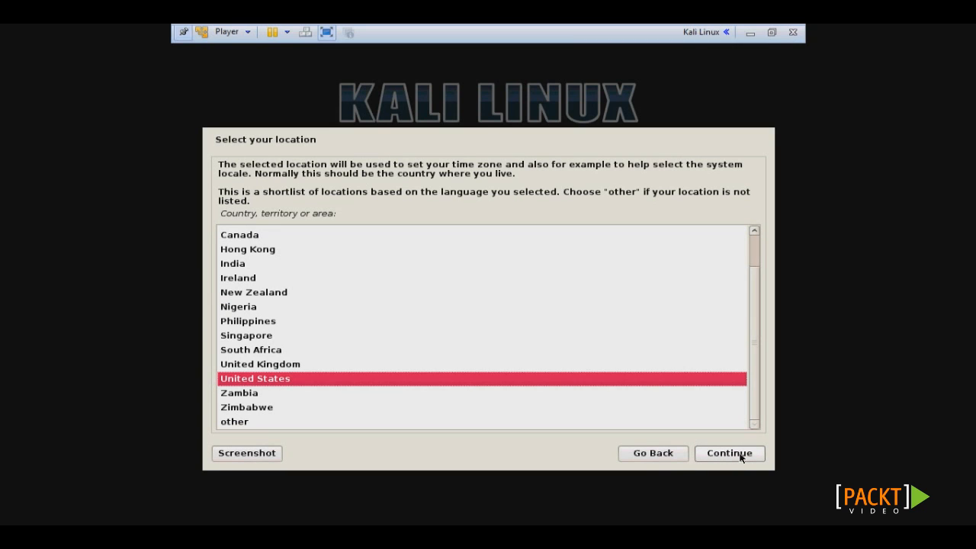
pyautogui.click(740, 455)
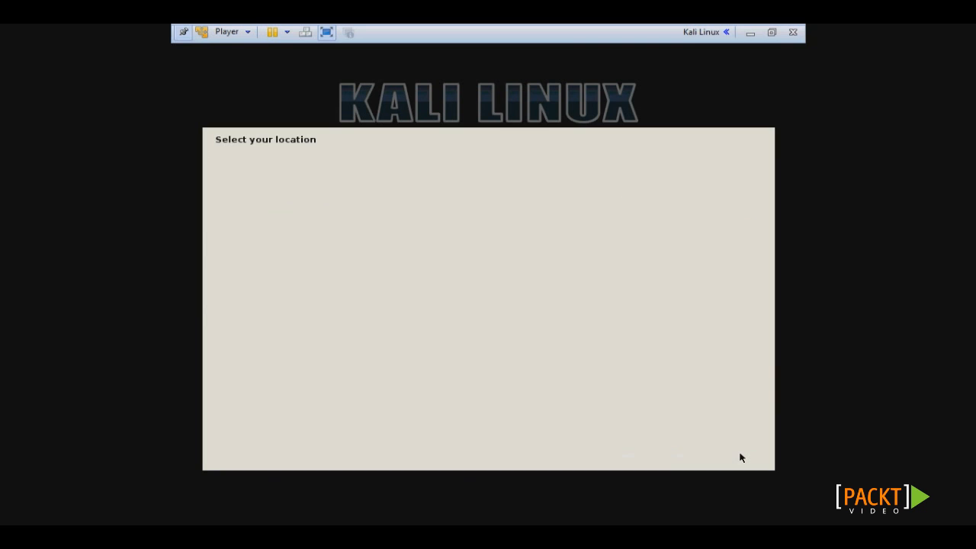
pyautogui.click(740, 456)
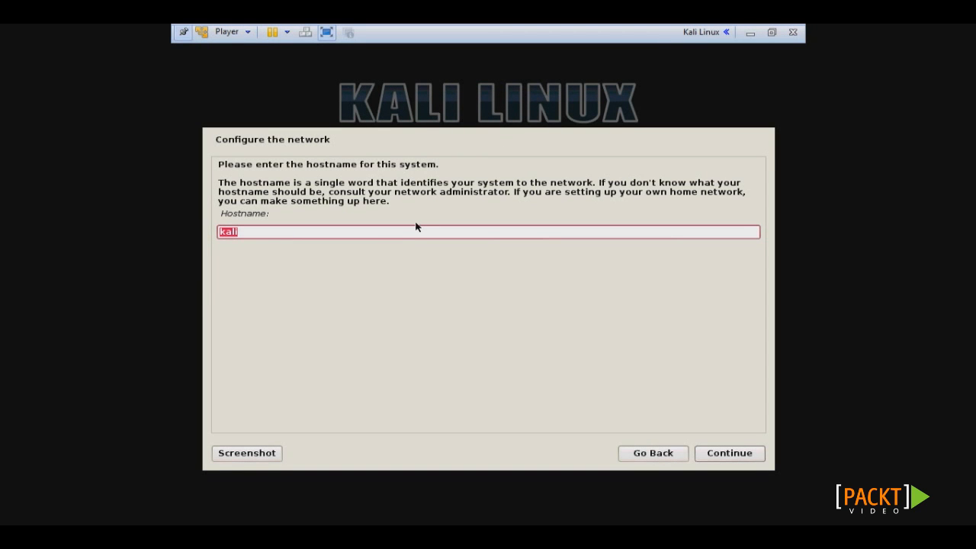
# Step: Set the hostname to Kali-Linux and leave the domain name blank
pyautogui.write('Kali-Linux')
pyautogui.click(745, 455)
pyautogui.click(747, 455)
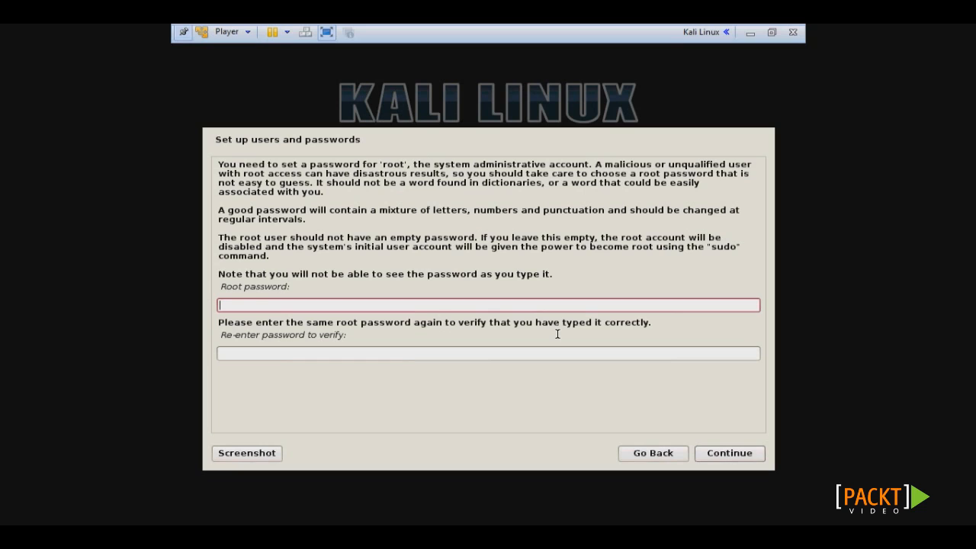
# Step: Enter and confirm the root password
pyautogui.write('toor')
pyautogui.press('Tab')
pyautogui.write('toor')
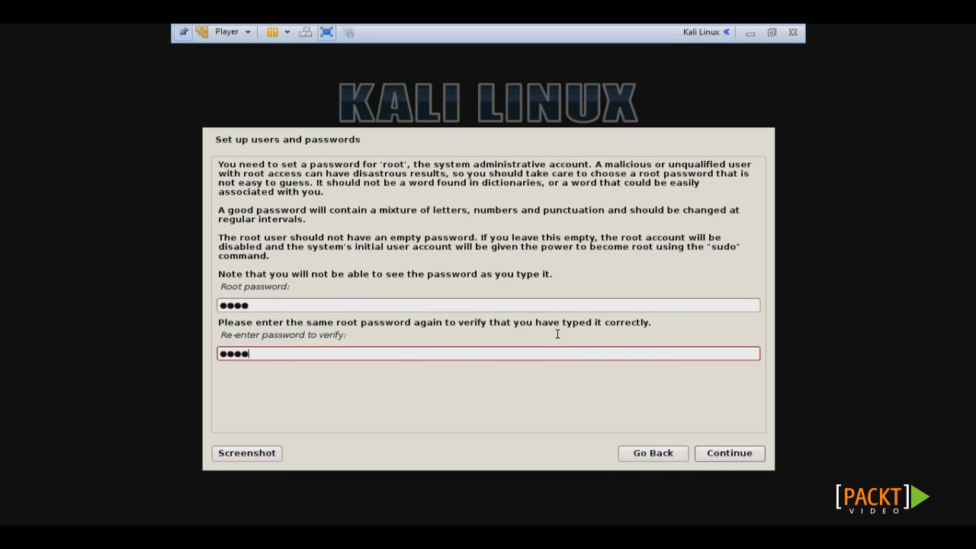
pyautogui.click(747, 463)
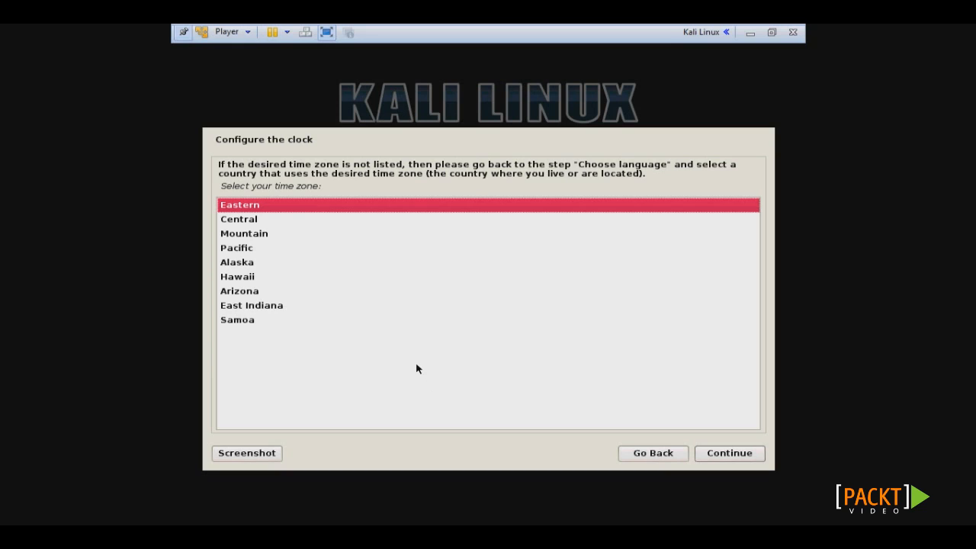
# Step: Choose Central time and guided whole-disk partitioning of the 21.5 GB disk, all files in one partition
pyautogui.click(326, 216)
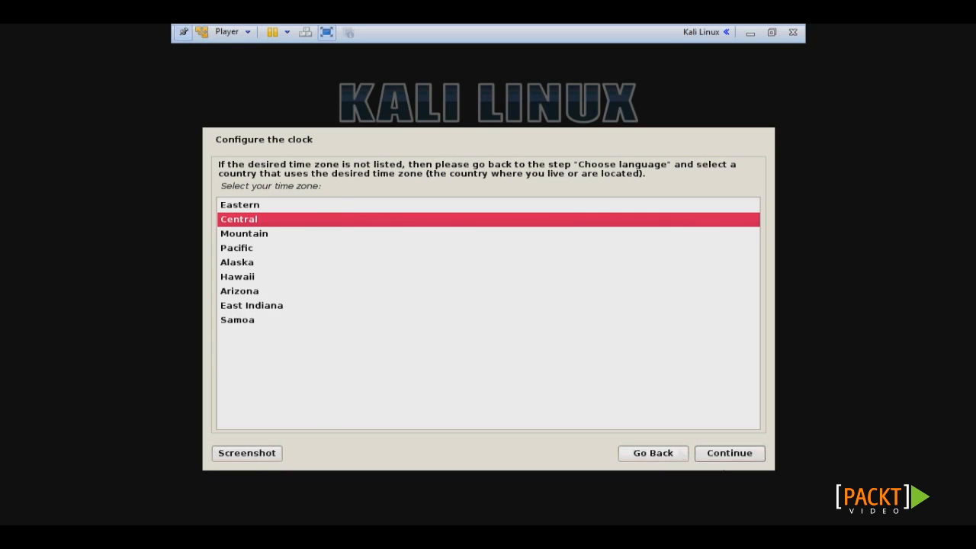
pyautogui.click(737, 459)
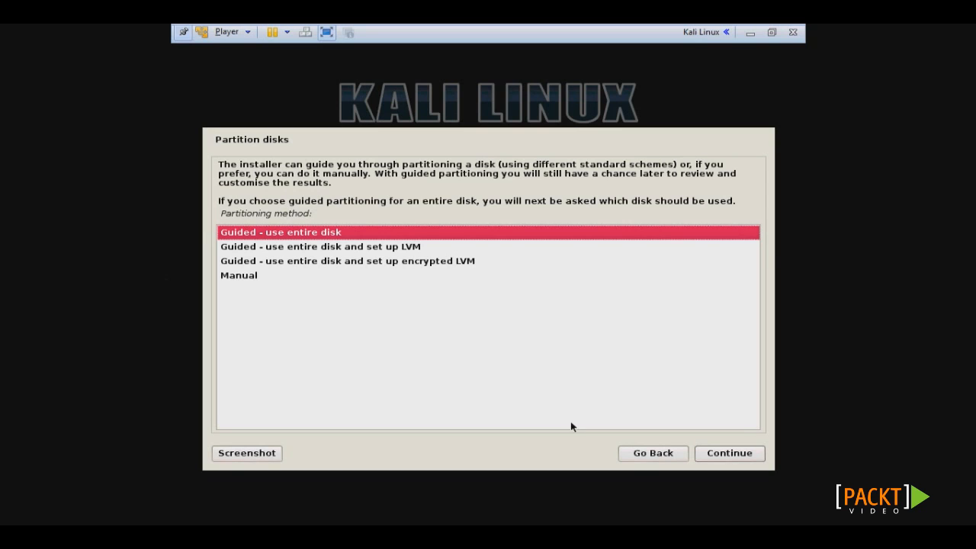
pyautogui.click(713, 456)
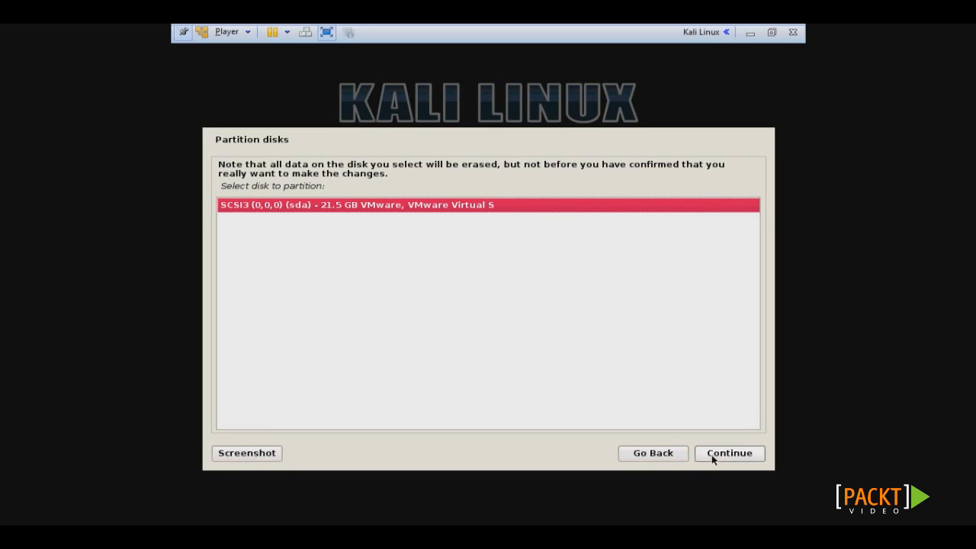
pyautogui.click(712, 454)
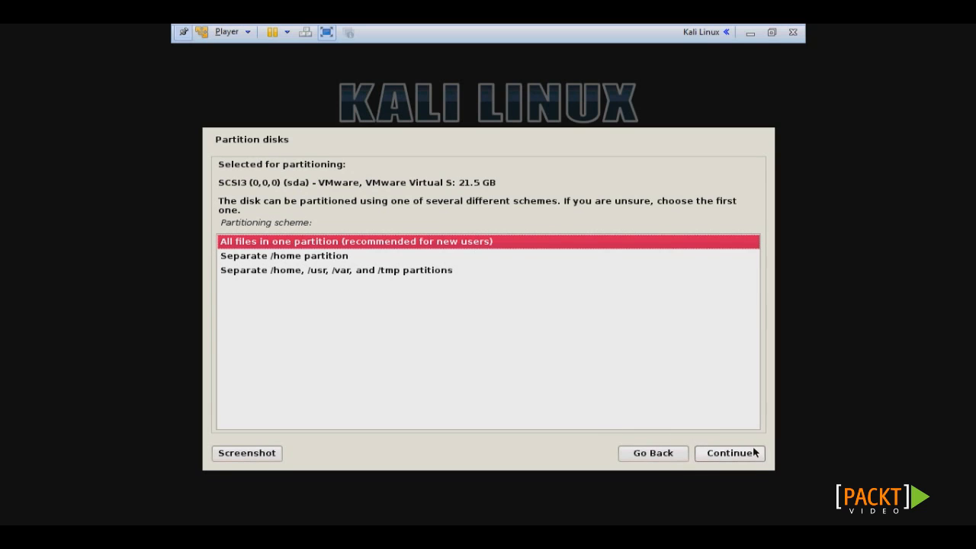
pyautogui.click(732, 455)
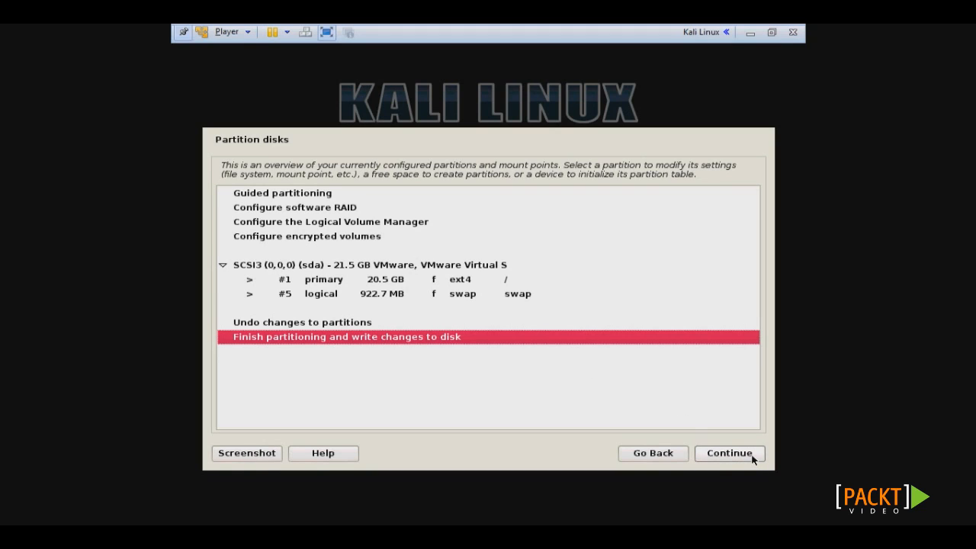
# Step: Confirm the partition layout and write the changes to disk so installation completes
pyautogui.click(730, 453)
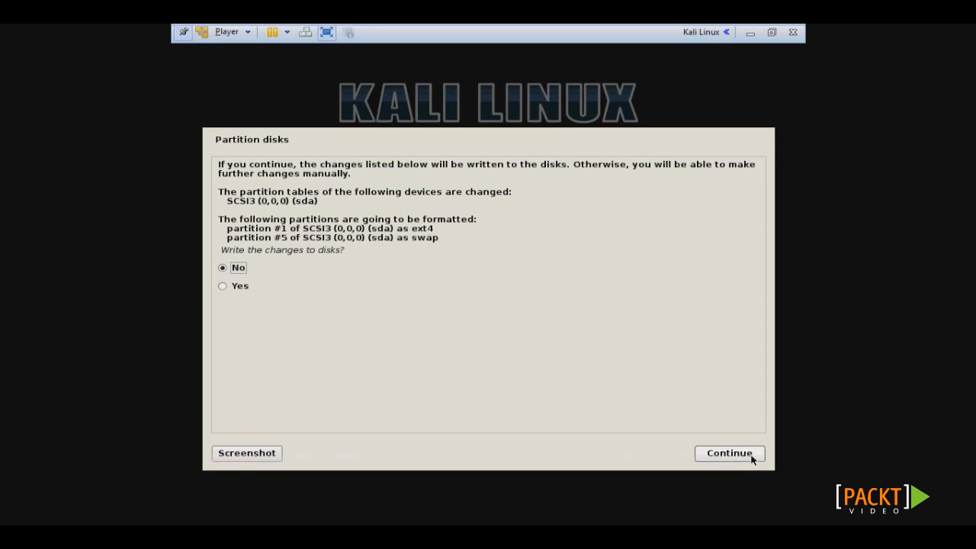
pyautogui.click(242, 287)
pyautogui.click(730, 453)
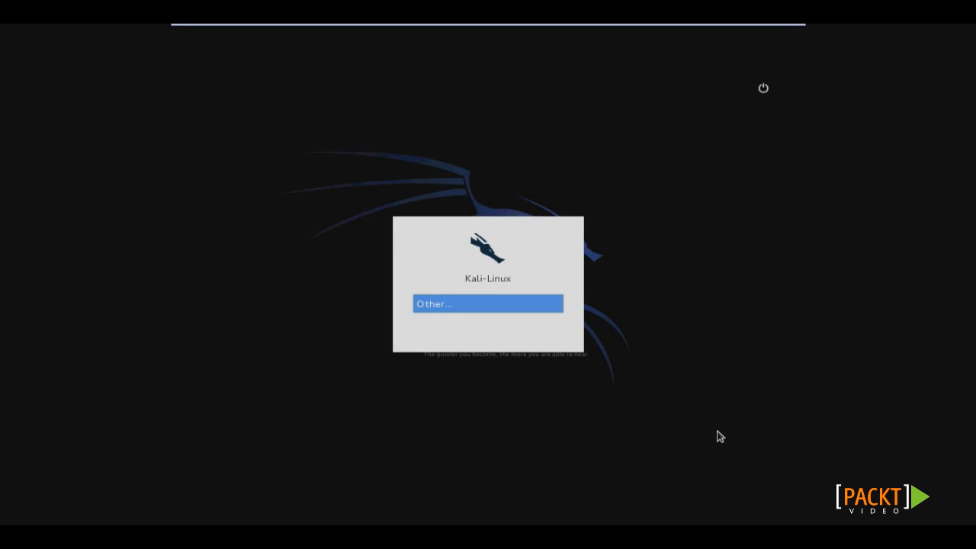
# Step: Log in as root through Other..., entering the root password
pyautogui.click(436, 305)
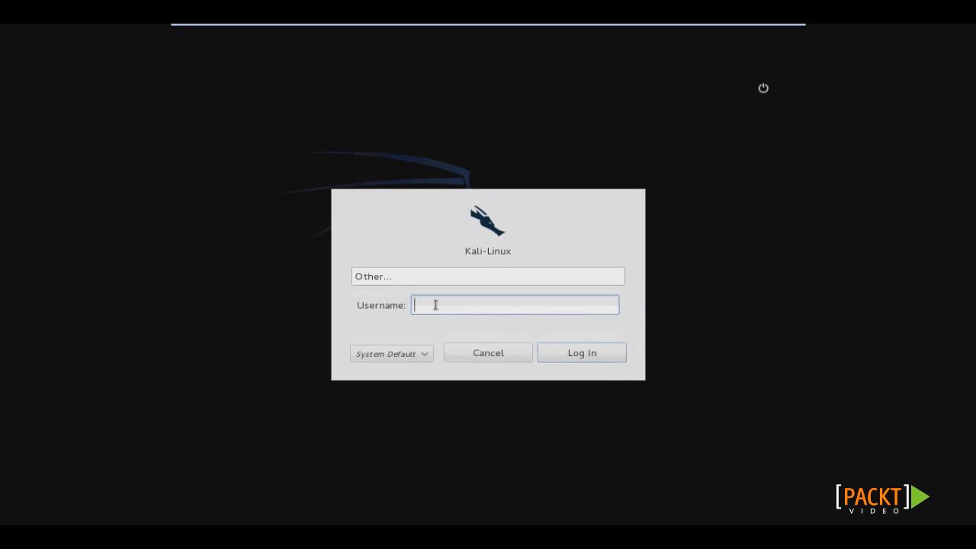
pyautogui.write('root')
pyautogui.click(586, 353)
pyautogui.write('•••••••••')
pyautogui.press('BackSpace')
pyautogui.press('BackSpace')
pyautogui.press('BackSpace')
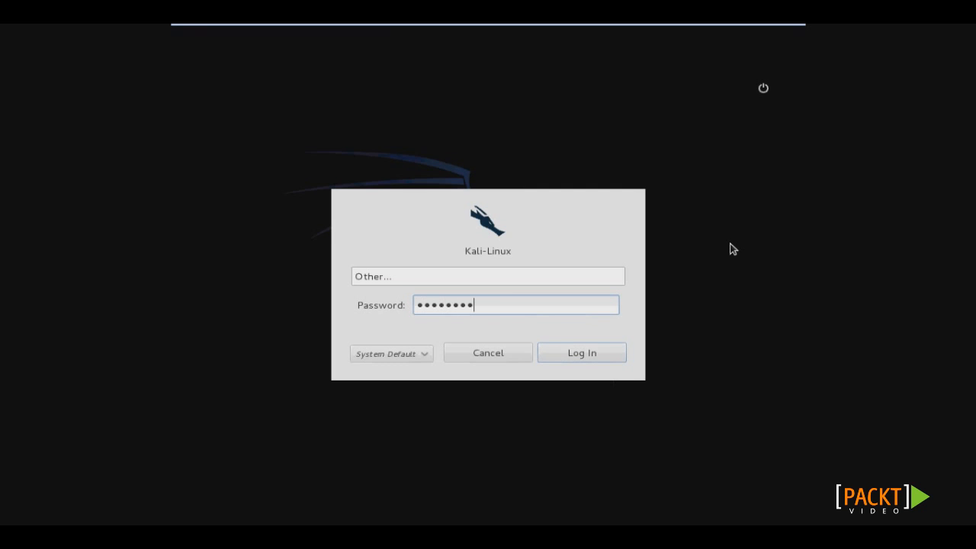
pyautogui.write('••')
pyautogui.press('Return')
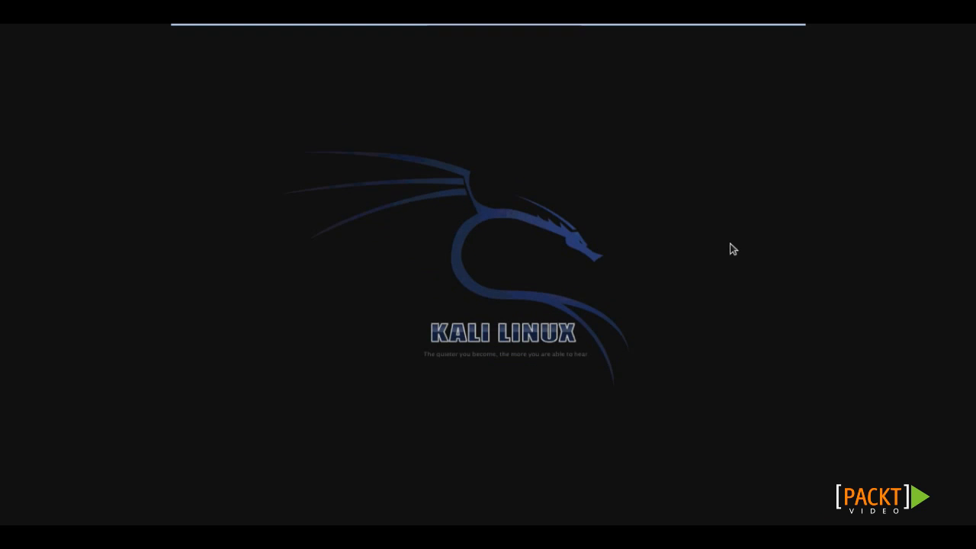